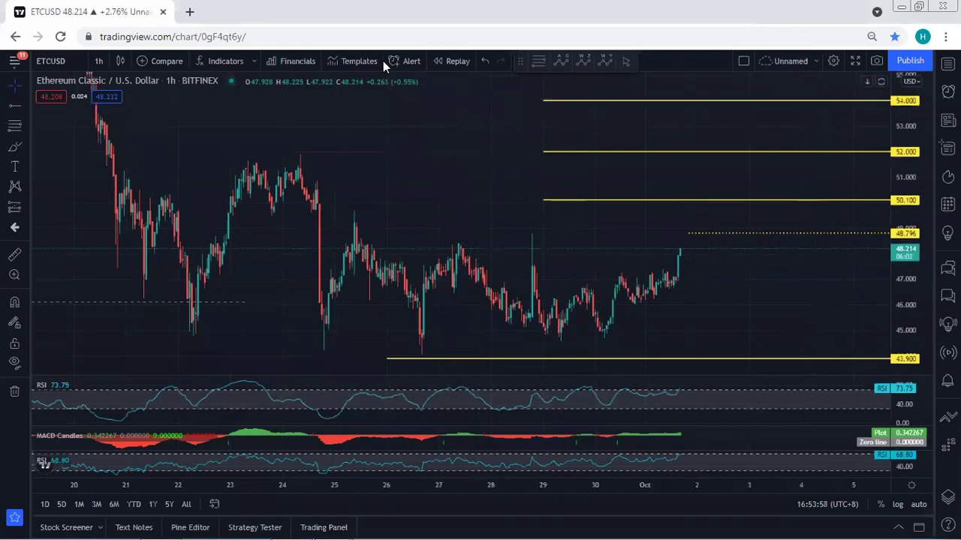
Step: Sketch freehand trend lines, loops and an arrow over the recent candles, then clear them
click(515, 295)
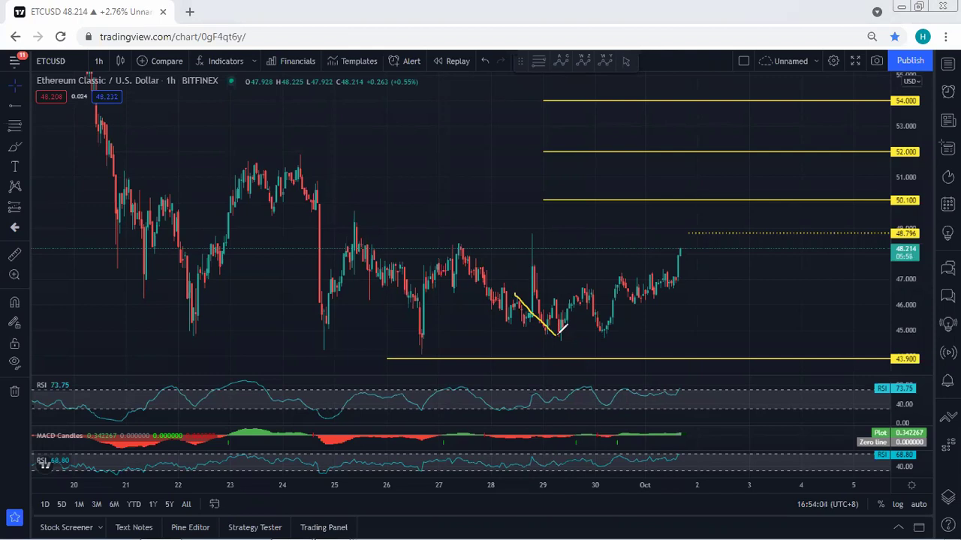
mouse_move(558, 335)
mouse_down()
mouse_move(667, 330)
mouse_move(692, 242)
mouse_move(566, 311)
mouse_move(595, 347)
mouse_up()
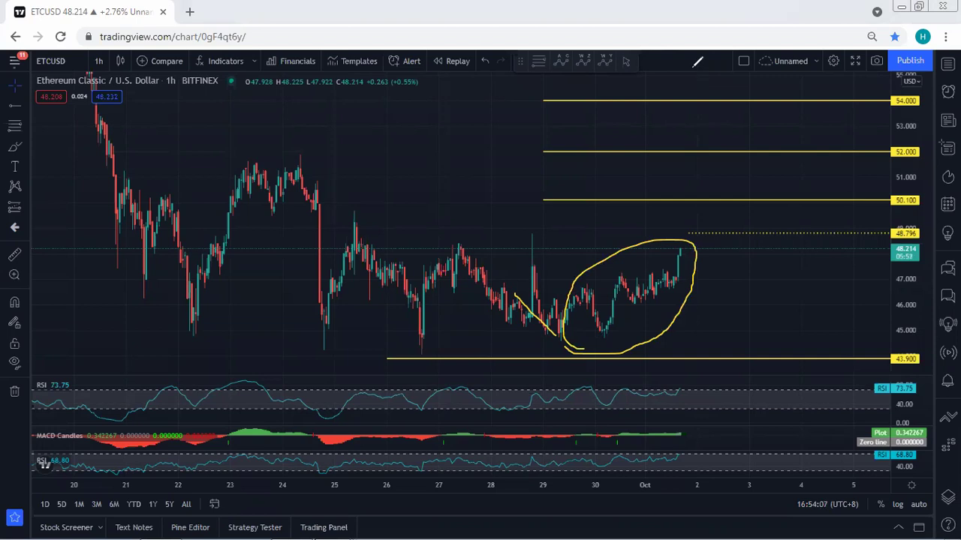
key(ctrl+z)
key(ctrl+z)
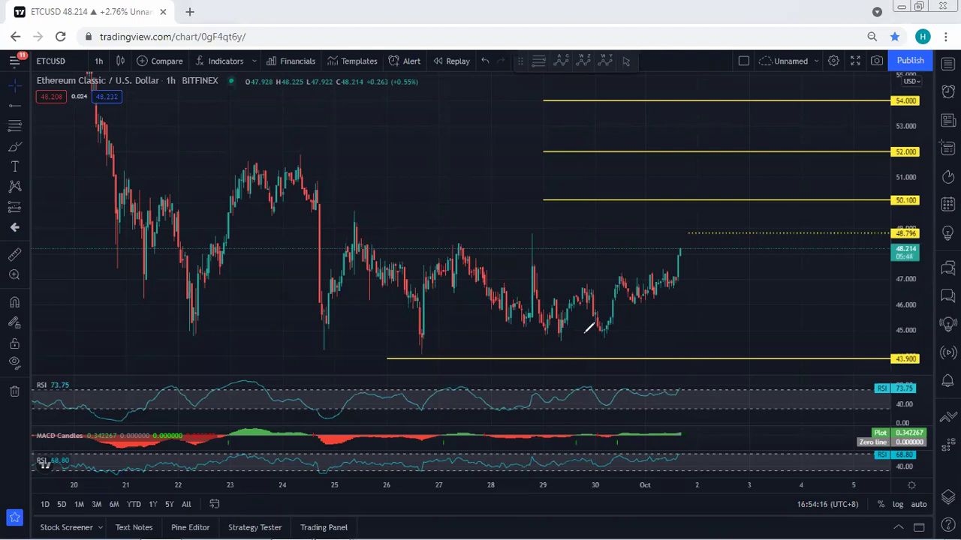
drag(620, 271, 672, 269)
drag(630, 301, 666, 293)
drag(604, 334, 616, 276)
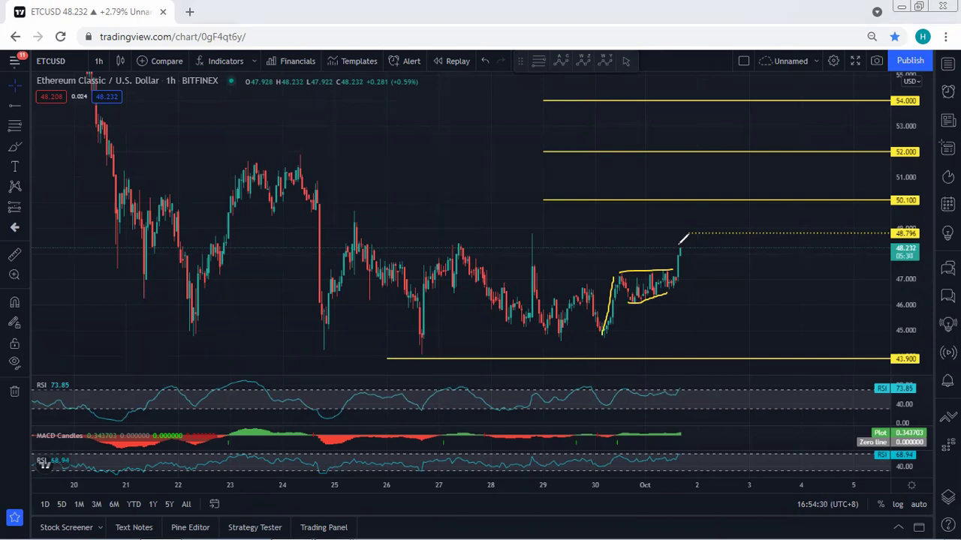
mouse_move(680, 218)
mouse_down()
mouse_move(701, 222)
mouse_move(700, 234)
mouse_up()
mouse_move(604, 331)
mouse_down()
mouse_move(684, 293)
mouse_move(701, 249)
mouse_move(626, 271)
mouse_move(615, 309)
mouse_up()
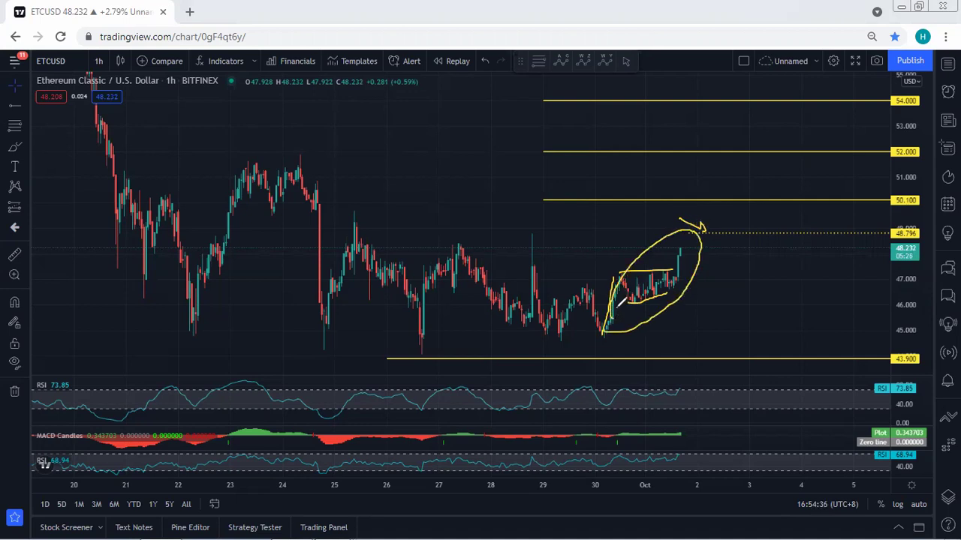
key(Escape)
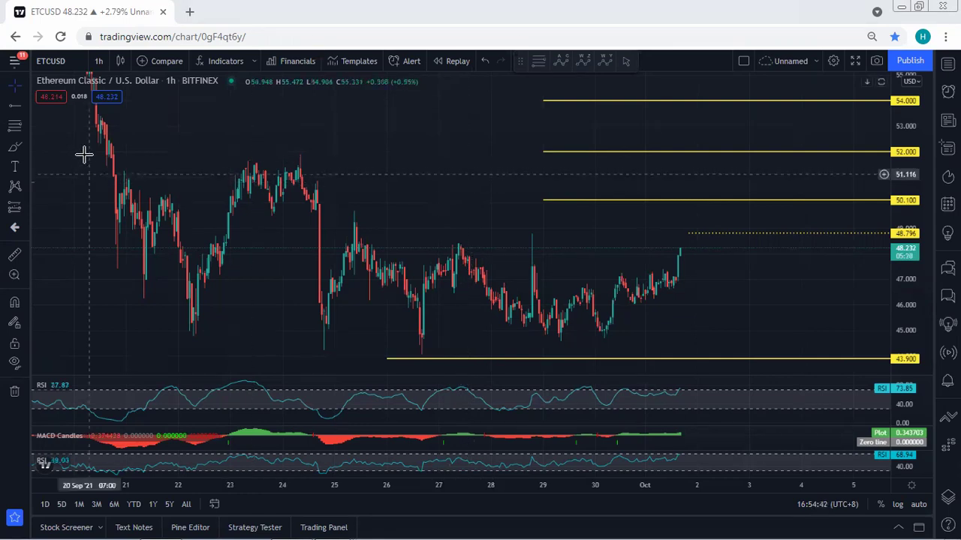
Step: Switch the chart to the daily interval and rescale prices so the candles fill it
click(96, 60)
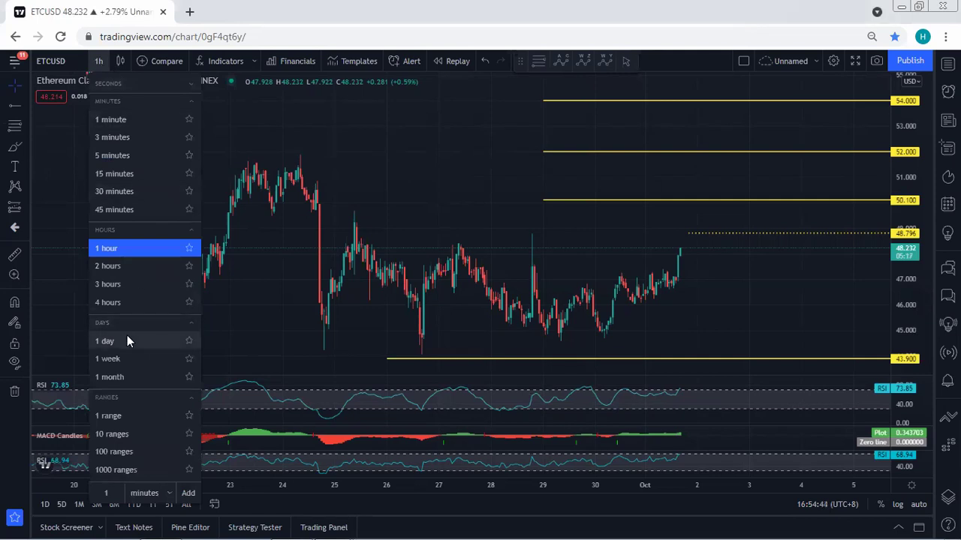
click(590, 270)
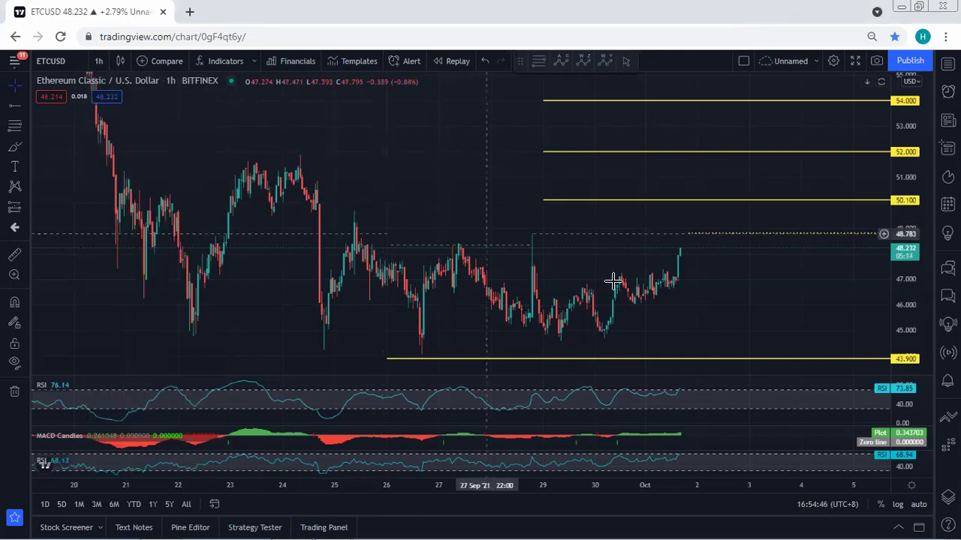
click(104, 54)
click(171, 343)
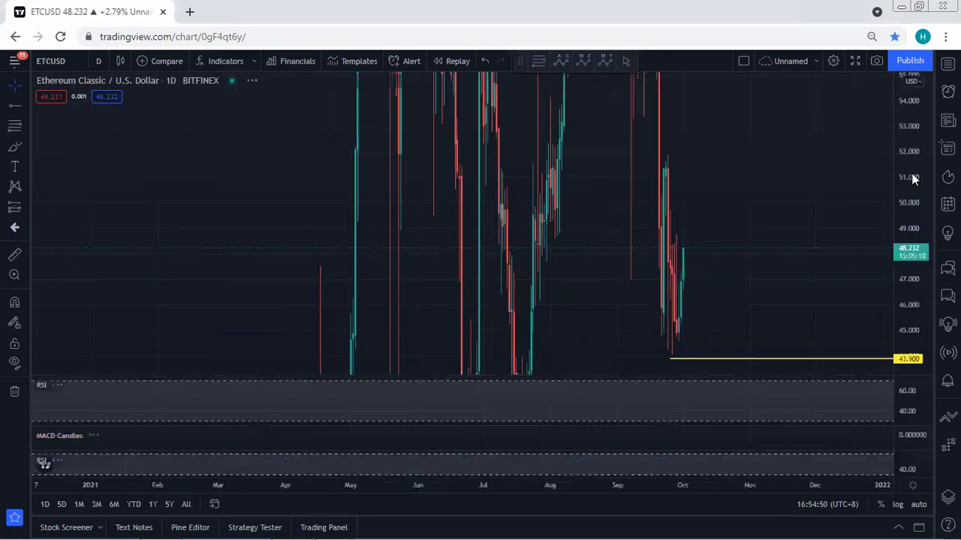
drag(905, 322, 647, 229)
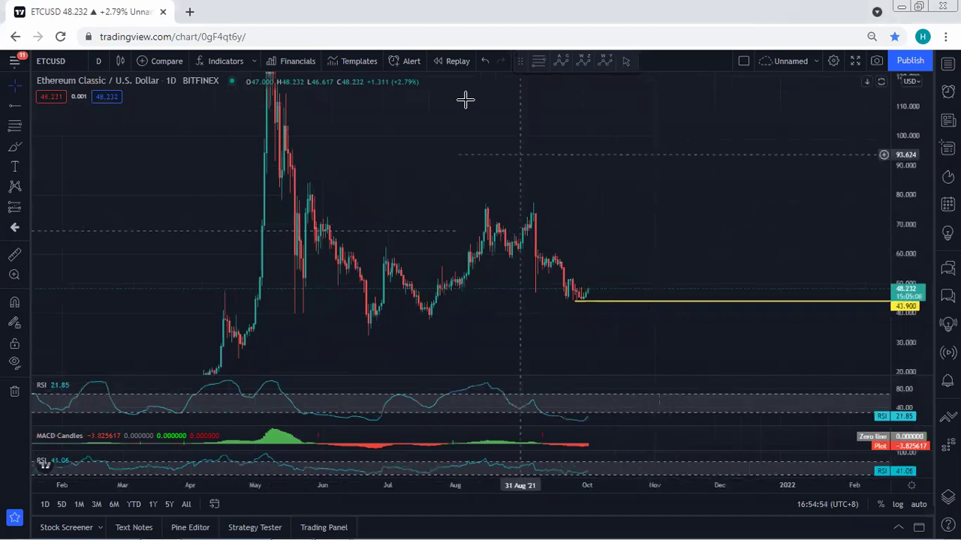
Step: Sketch circles and a stepped rising projection around the latest daily candles, then erase them
mouse_move(567, 287)
mouse_down()
mouse_move(583, 296)
mouse_move(590, 275)
mouse_move(569, 290)
mouse_move(556, 251)
mouse_move(584, 275)
mouse_move(533, 272)
mouse_move(598, 323)
mouse_move(569, 285)
mouse_move(584, 298)
mouse_up()
key(e)
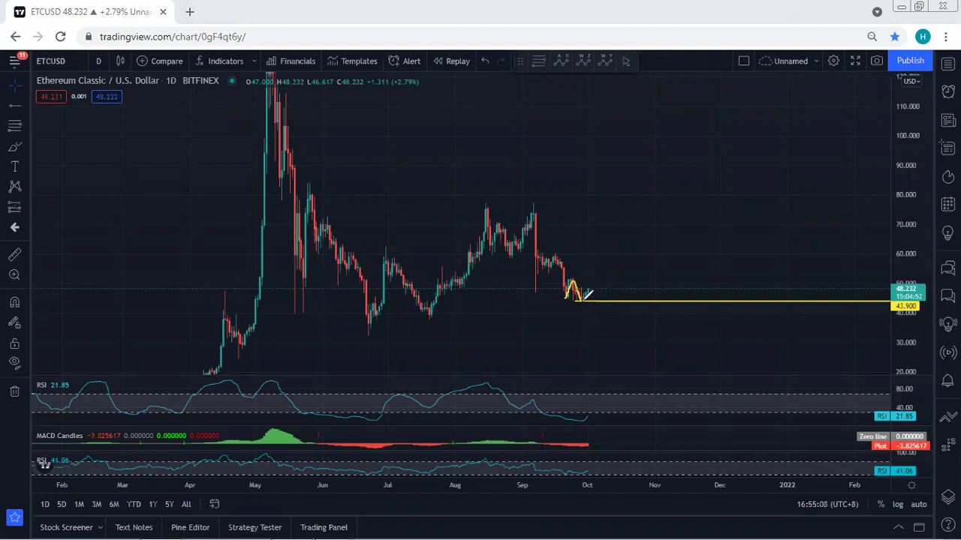
mouse_move(557, 254)
mouse_down()
mouse_move(573, 282)
mouse_move(563, 294)
mouse_move(583, 294)
mouse_move(608, 260)
mouse_up()
key(e)
mouse_move(594, 298)
mouse_down()
mouse_move(578, 272)
mouse_move(568, 293)
mouse_up()
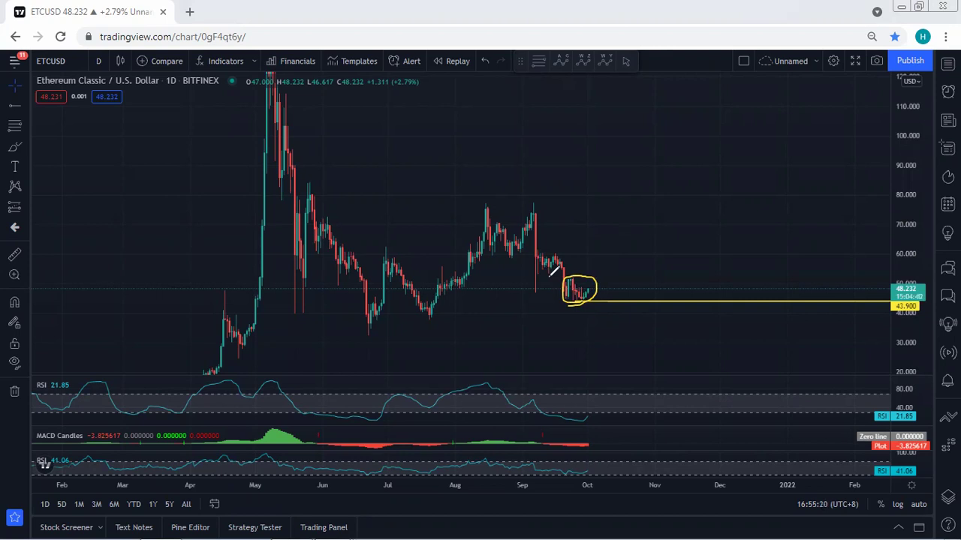
key(ctrl+z)
drag(579, 298, 670, 192)
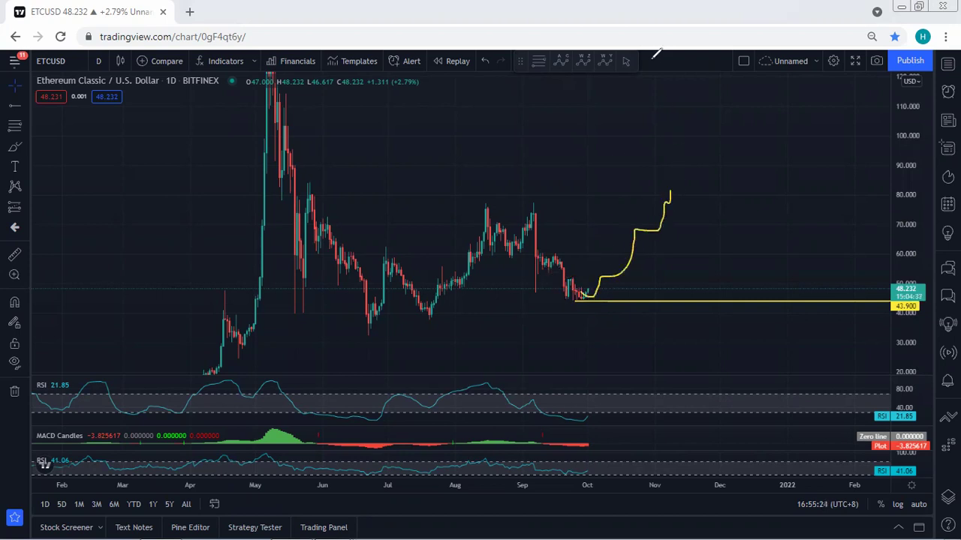
key(ctrl+z)
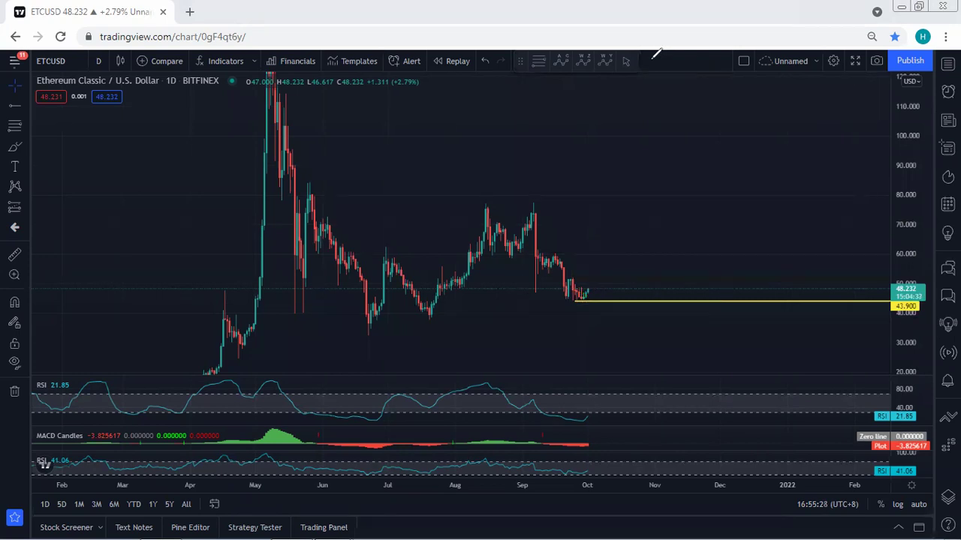
Step: Switch to the 4-hour interval and try a rising stroke under recent candles, then undo it
click(96, 61)
click(118, 301)
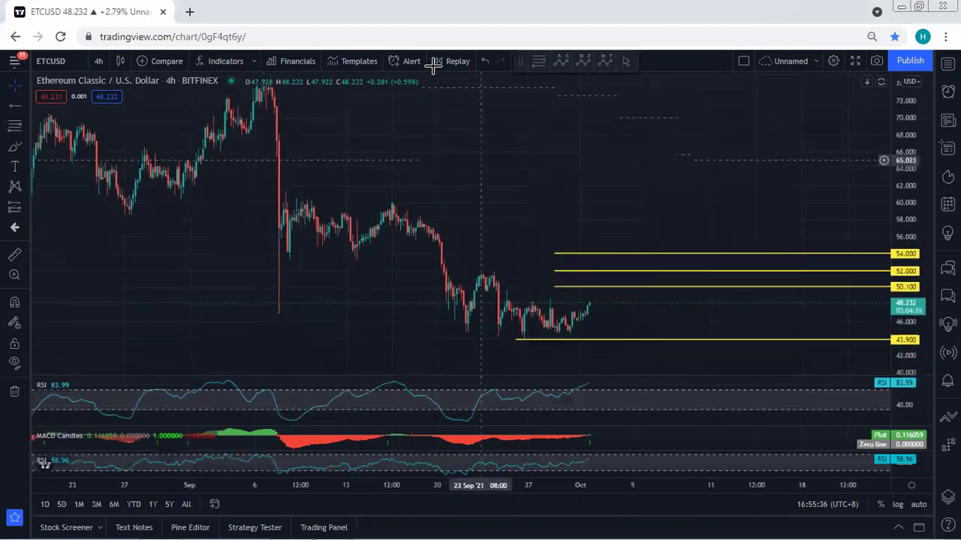
drag(554, 330, 593, 305)
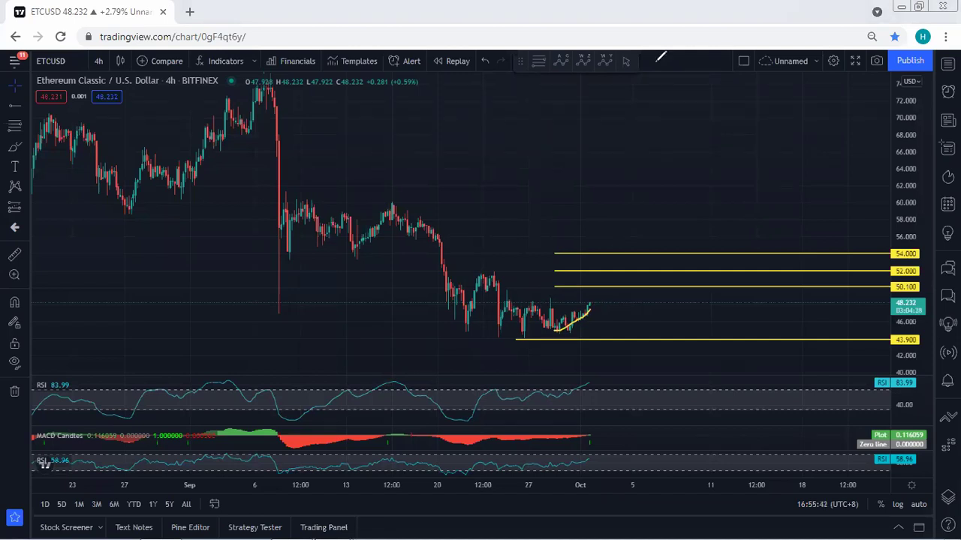
key(ctrl+z)
Step: Mark the 50.100, 52.000 and 54.000 levels, box the trading range, then clear the sketches
mouse_move(884, 290)
mouse_down()
mouse_move(916, 295)
mouse_move(898, 269)
mouse_move(883, 294)
mouse_up()
drag(879, 268, 901, 270)
drag(872, 229, 896, 245)
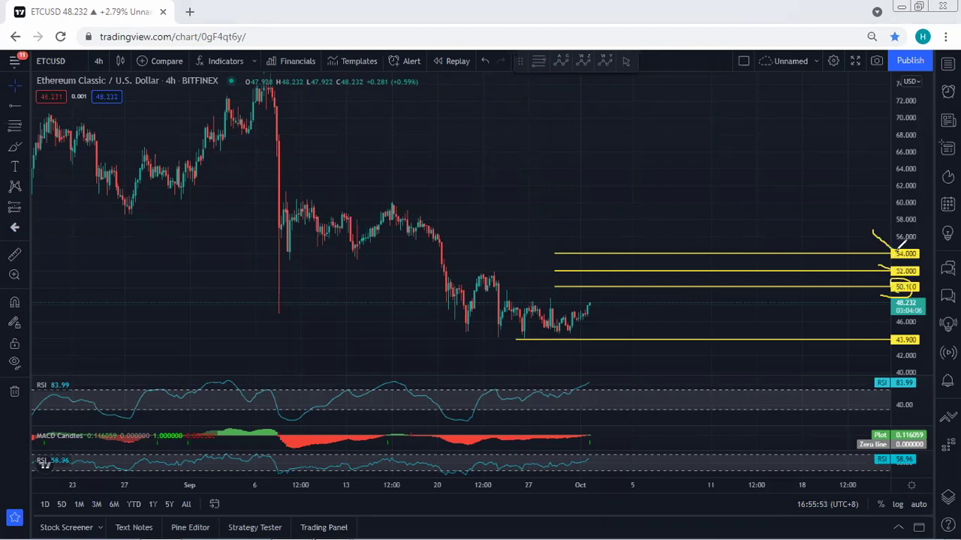
drag(286, 198, 428, 199)
mouse_move(435, 233)
mouse_down()
mouse_move(354, 253)
mouse_move(286, 223)
mouse_move(289, 190)
mouse_up()
mouse_move(612, 268)
mouse_down()
mouse_move(634, 263)
mouse_move(679, 173)
mouse_up()
key(e)
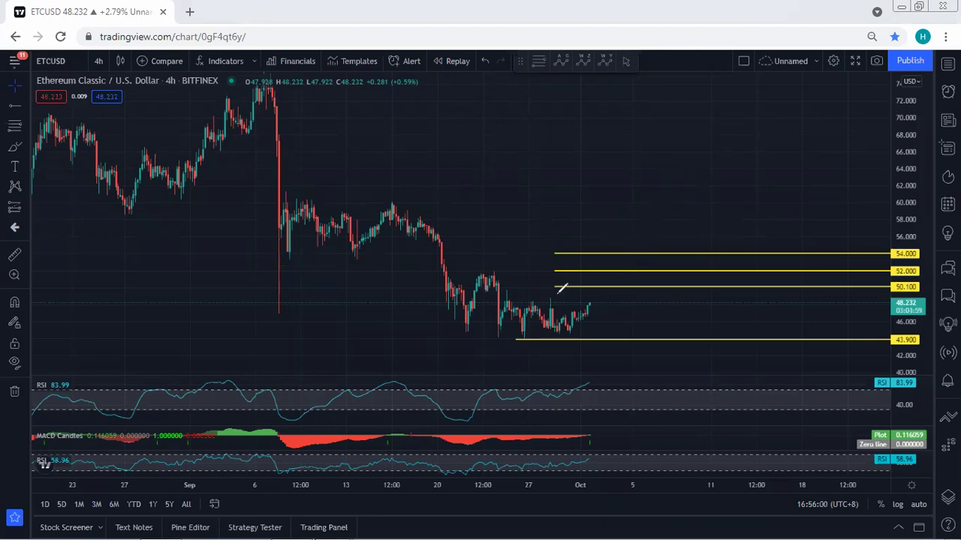
Step: Replace the rally and drop-to-40 sketches with a stepped rise from the latest candles to 64
mouse_move(459, 330)
mouse_down()
mouse_move(489, 279)
mouse_move(556, 331)
mouse_move(592, 276)
mouse_move(487, 271)
mouse_move(561, 338)
mouse_up()
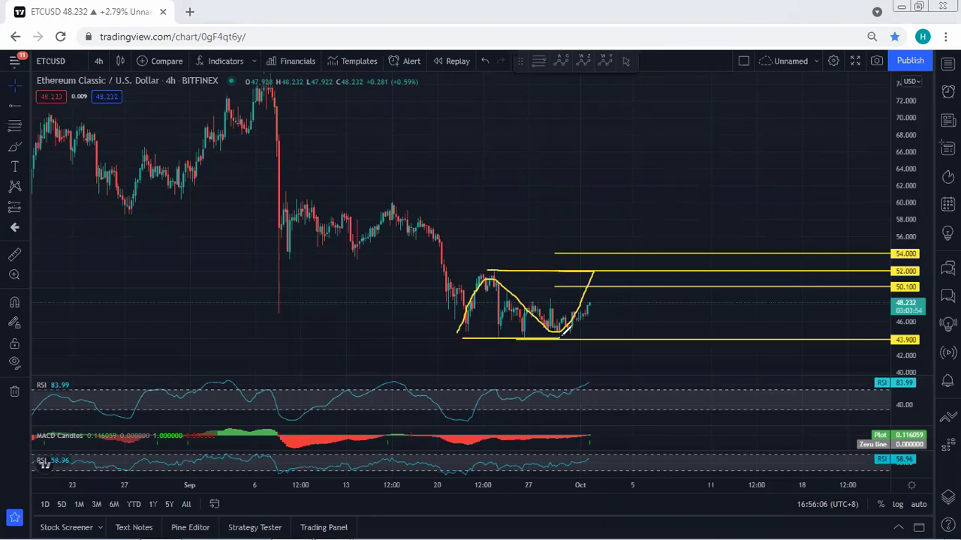
mouse_move(516, 210)
mouse_down()
mouse_move(524, 265)
mouse_move(531, 261)
mouse_up()
mouse_move(594, 270)
mouse_down()
mouse_move(644, 371)
mouse_move(707, 159)
mouse_up()
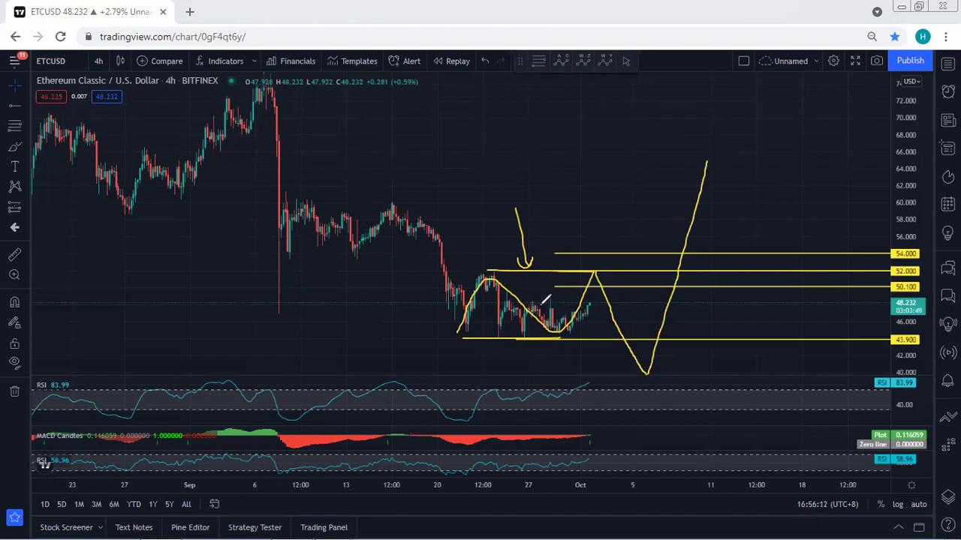
click(620, 60)
mouse_move(561, 327)
mouse_down()
mouse_move(613, 285)
mouse_move(700, 168)
mouse_up()
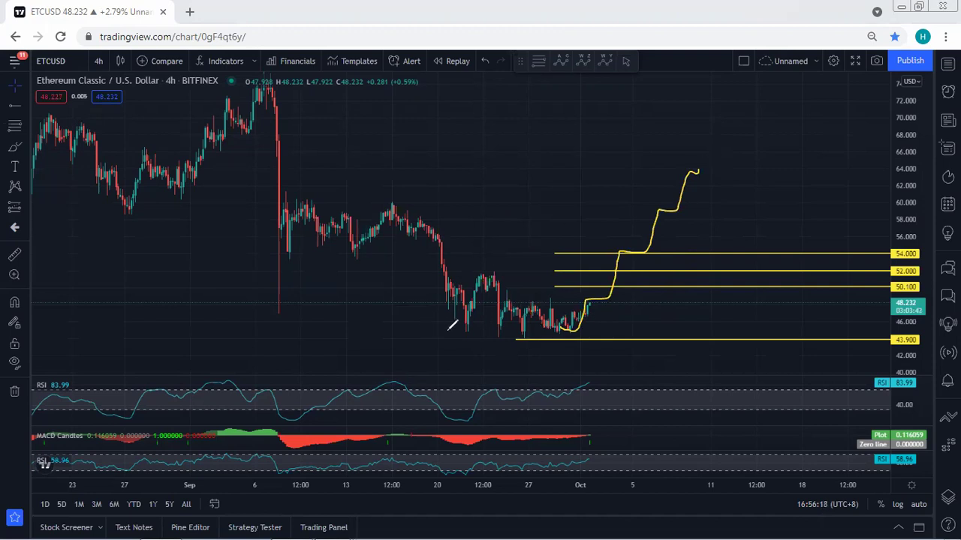
Step: Sketch strokes over mid-September prices and the rebound toward 52.000, then undo all of them
drag(268, 224, 379, 226)
drag(453, 304, 532, 327)
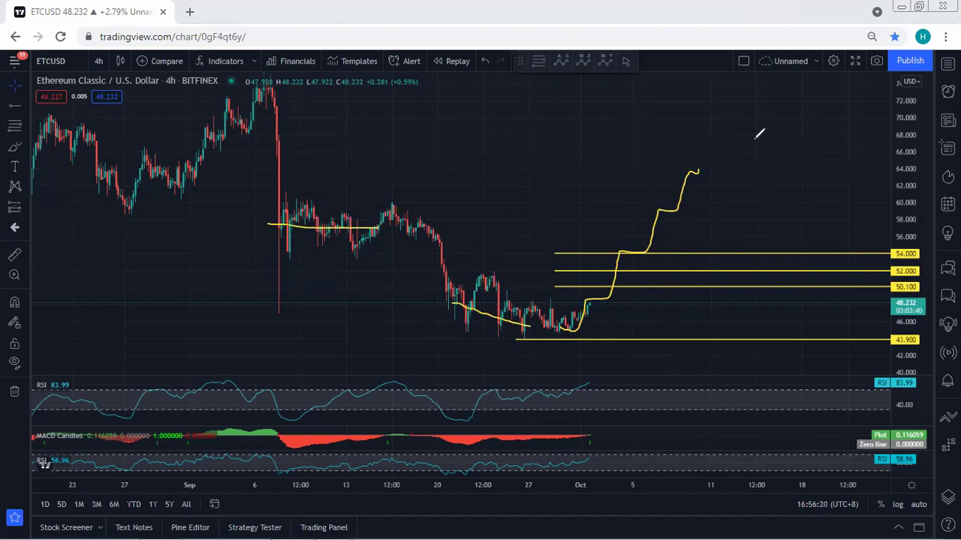
key(e)
mouse_move(455, 341)
mouse_down()
mouse_move(518, 262)
mouse_move(468, 278)
mouse_move(467, 323)
mouse_up()
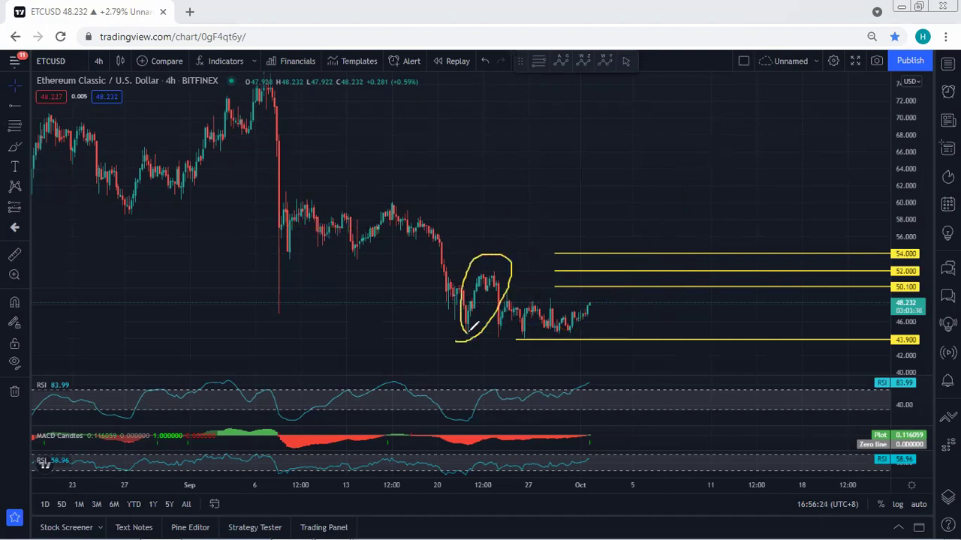
drag(471, 328, 485, 279)
drag(288, 222, 400, 221)
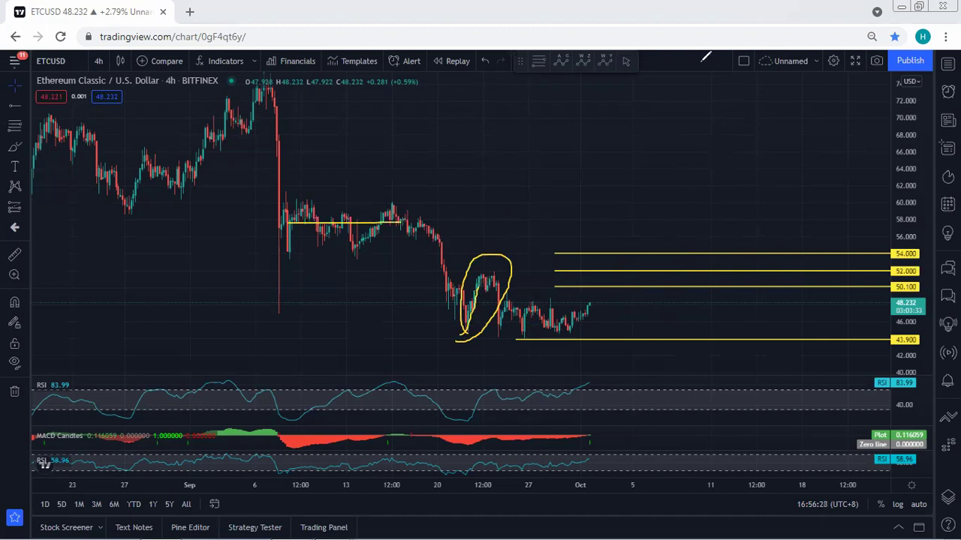
mouse_move(465, 338)
mouse_down()
mouse_move(523, 300)
mouse_move(600, 270)
mouse_move(525, 268)
mouse_move(465, 334)
mouse_move(551, 341)
mouse_move(455, 337)
mouse_move(605, 270)
mouse_up()
drag(266, 269, 406, 215)
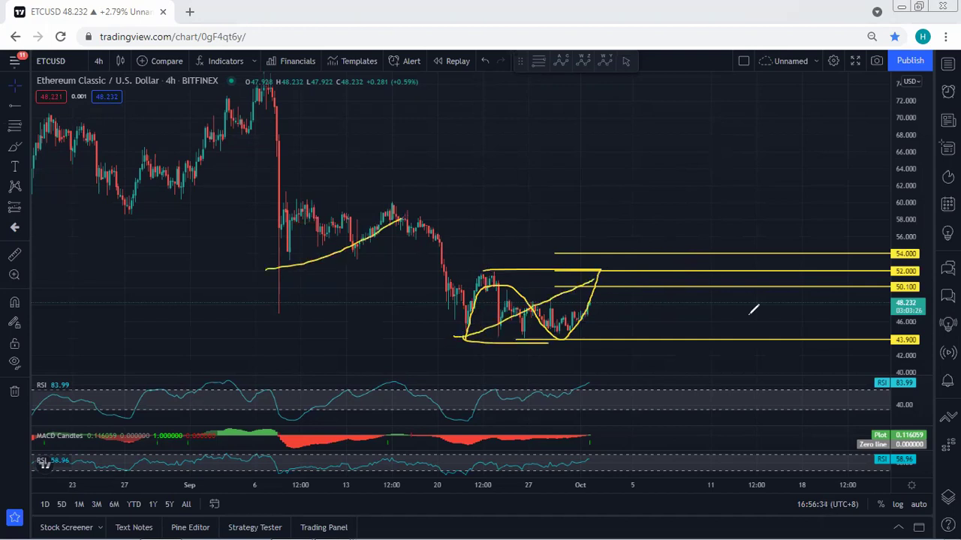
mouse_move(601, 272)
mouse_down()
mouse_move(652, 337)
mouse_move(691, 356)
mouse_move(692, 368)
mouse_up()
key(ctrl+z)
key(ctrl+z)
key(ctrl+z)
key(ctrl+z)
key(ctrl+z)
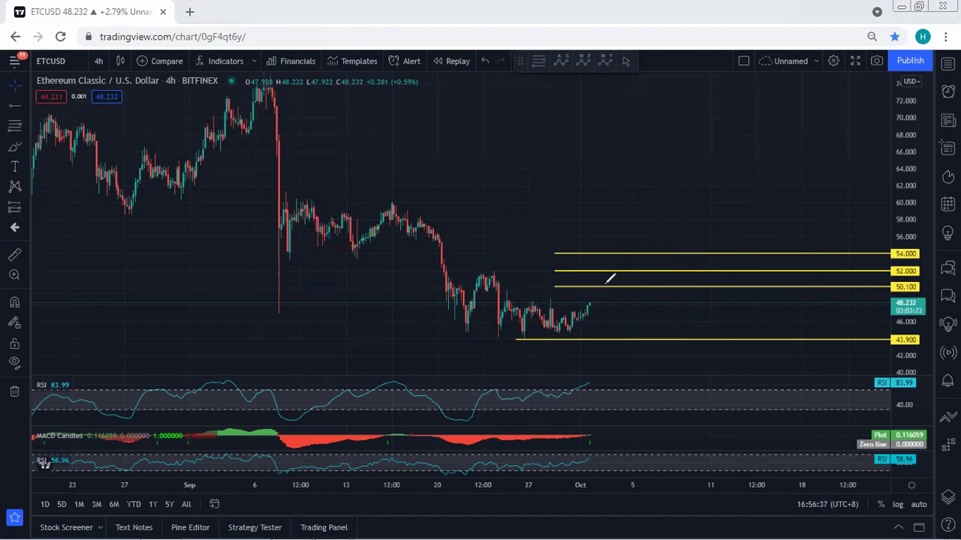
mouse_move(564, 329)
mouse_down()
mouse_move(589, 311)
mouse_move(591, 296)
mouse_move(564, 308)
mouse_move(575, 330)
mouse_up()
mouse_move(536, 276)
mouse_down()
mouse_move(562, 286)
mouse_move(560, 254)
mouse_up()
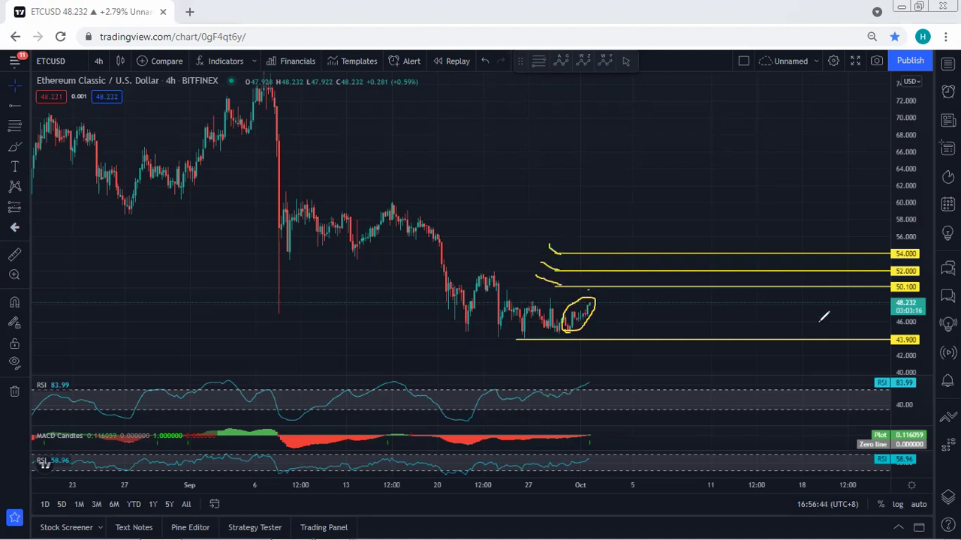
mouse_move(486, 261)
mouse_down()
mouse_move(561, 264)
mouse_move(555, 257)
mouse_up()
key(e)
mouse_move(463, 339)
mouse_down()
mouse_move(469, 324)
mouse_move(541, 309)
mouse_move(586, 283)
mouse_move(609, 234)
mouse_up()
drag(494, 275, 584, 272)
drag(462, 339, 554, 338)
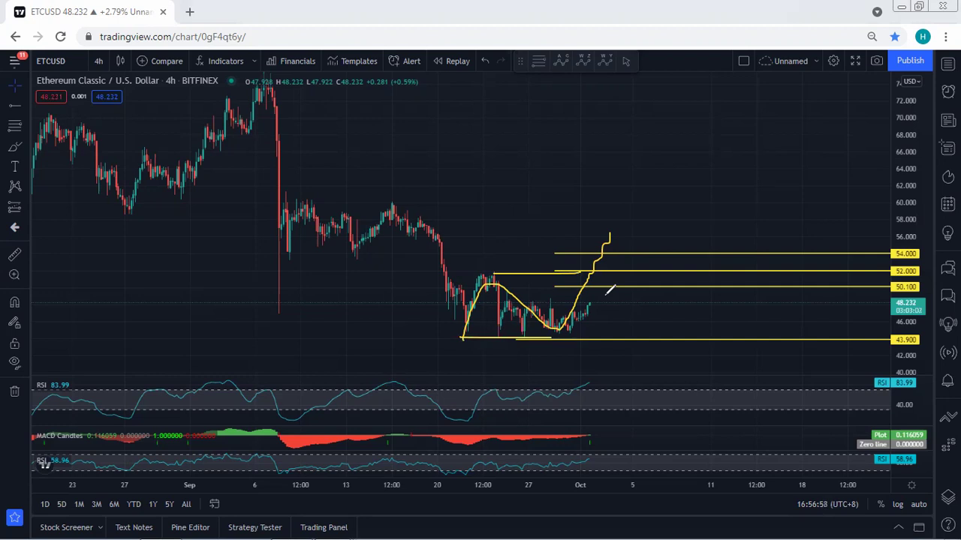
drag(599, 276, 623, 242)
drag(494, 272, 615, 247)
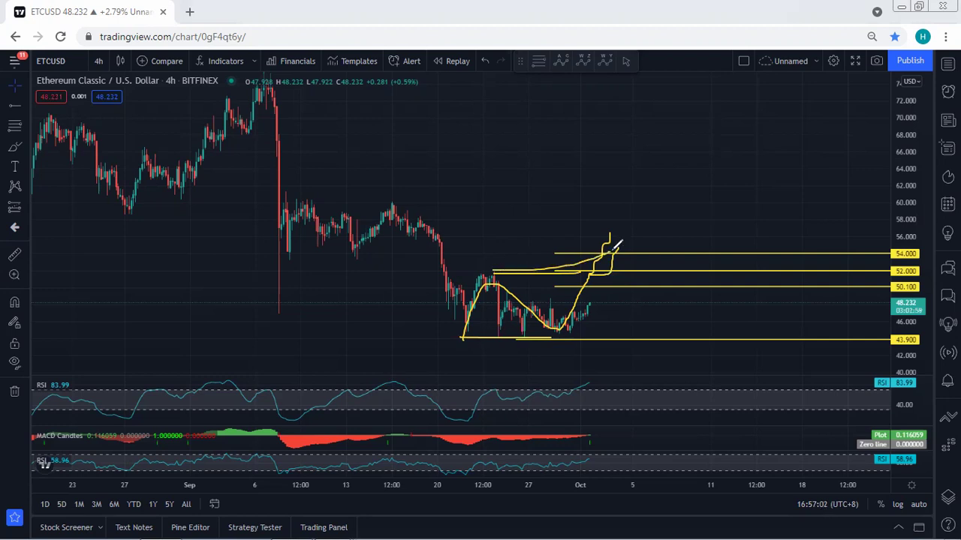
drag(467, 334, 542, 332)
key(ctrl+z)
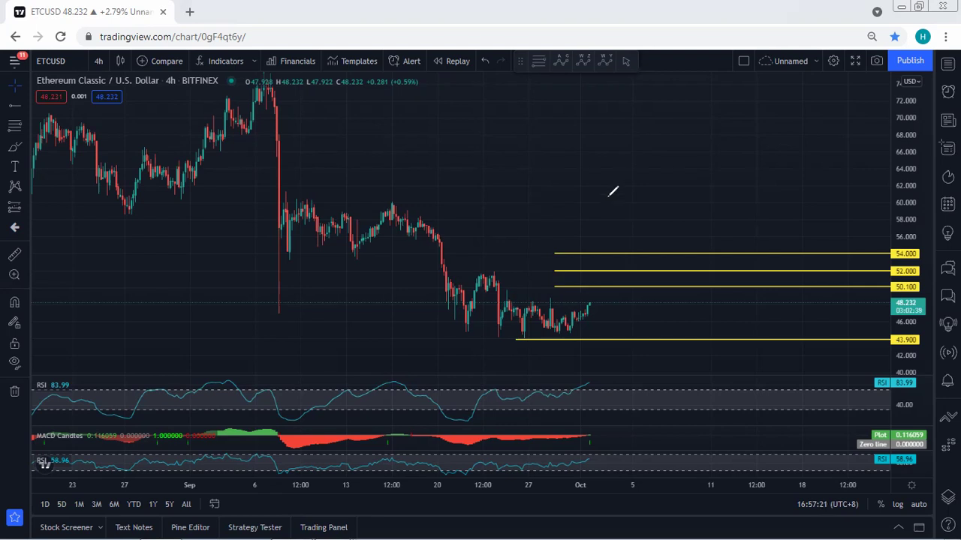
drag(602, 213, 612, 245)
key(ctrl+z)
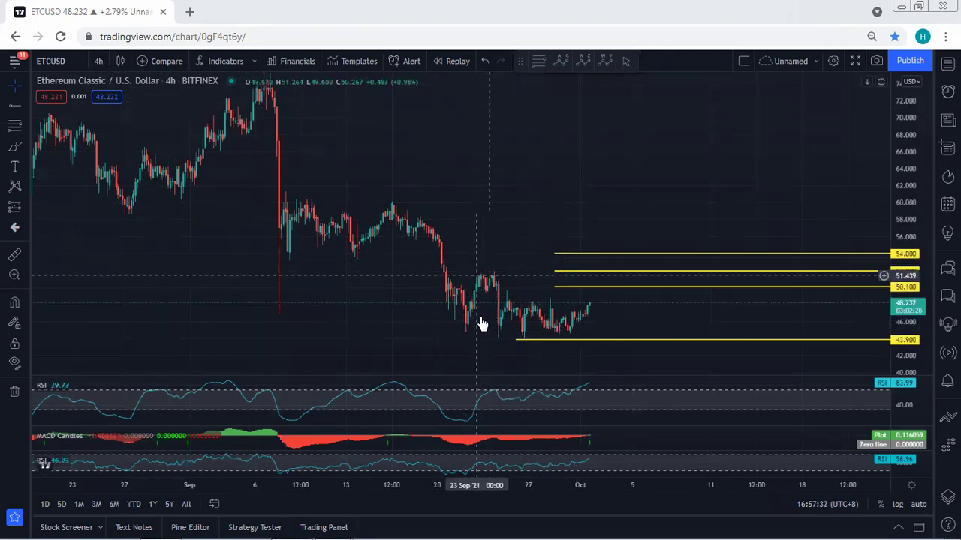
Step: Switch the chart to the 1-hour interval and stretch the price scale onto recent prices
click(99, 59)
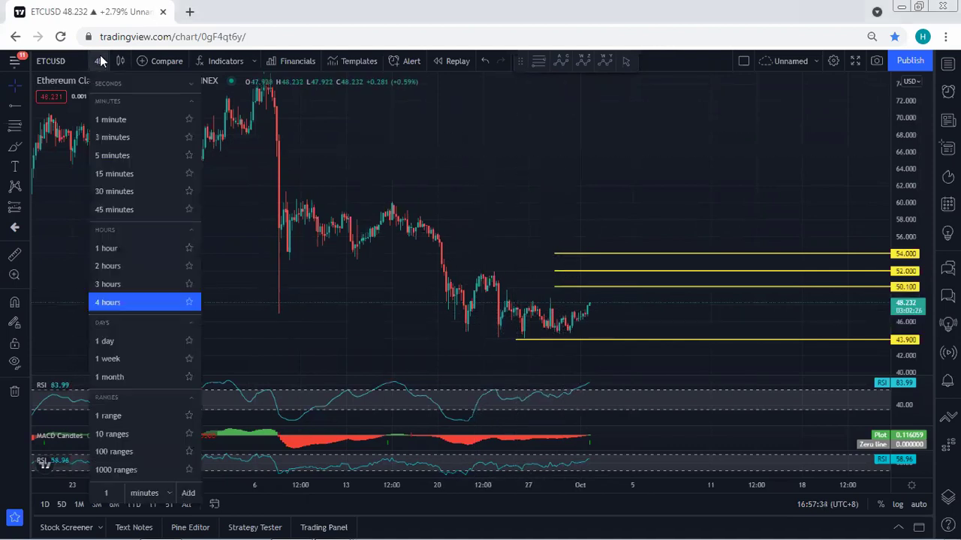
click(115, 249)
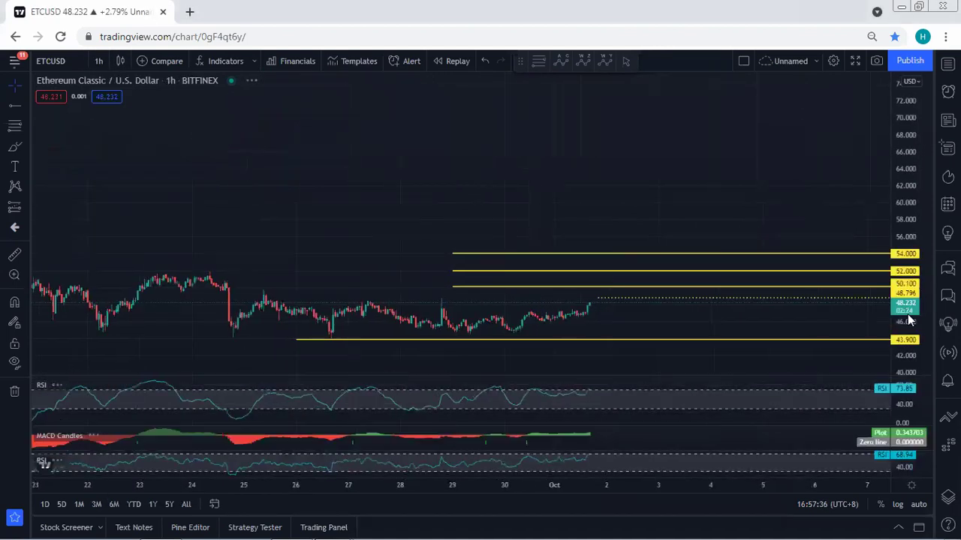
drag(731, 307, 735, 317)
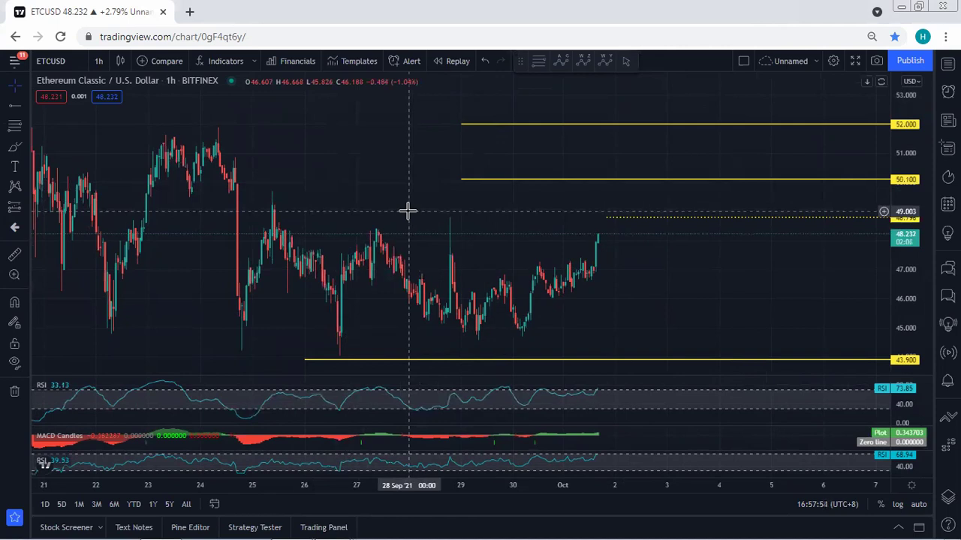
Step: Circle the 25th spike, mark 50.100 and a triangle, sketch the breakout surge, then undo
mouse_move(267, 205)
mouse_down()
mouse_move(286, 200)
mouse_move(274, 180)
mouse_move(264, 201)
mouse_up()
mouse_move(556, 156)
mouse_down()
mouse_move(572, 177)
mouse_move(563, 175)
mouse_up()
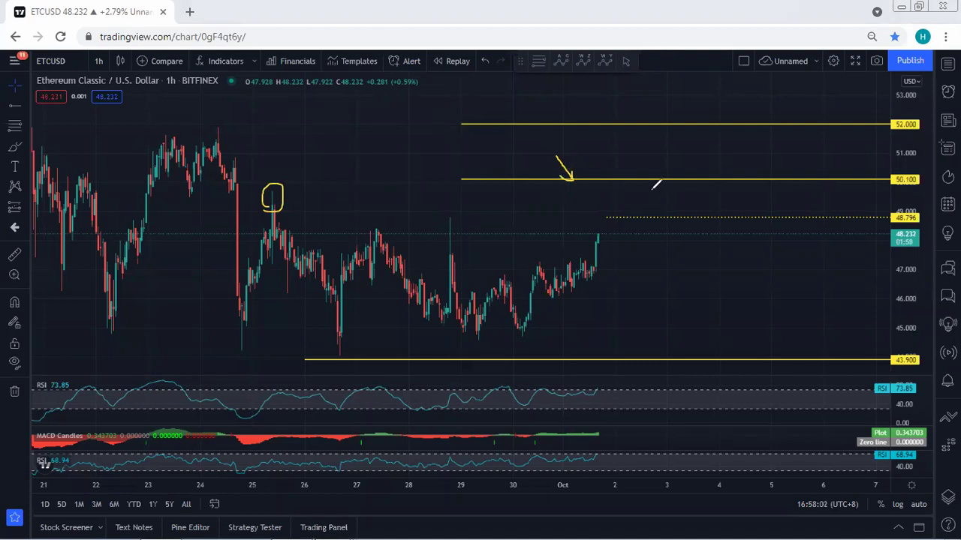
drag(538, 263, 583, 262)
drag(553, 296, 594, 274)
mouse_move(598, 238)
mouse_down()
mouse_move(603, 212)
mouse_move(619, 208)
mouse_move(597, 220)
mouse_move(612, 224)
mouse_up()
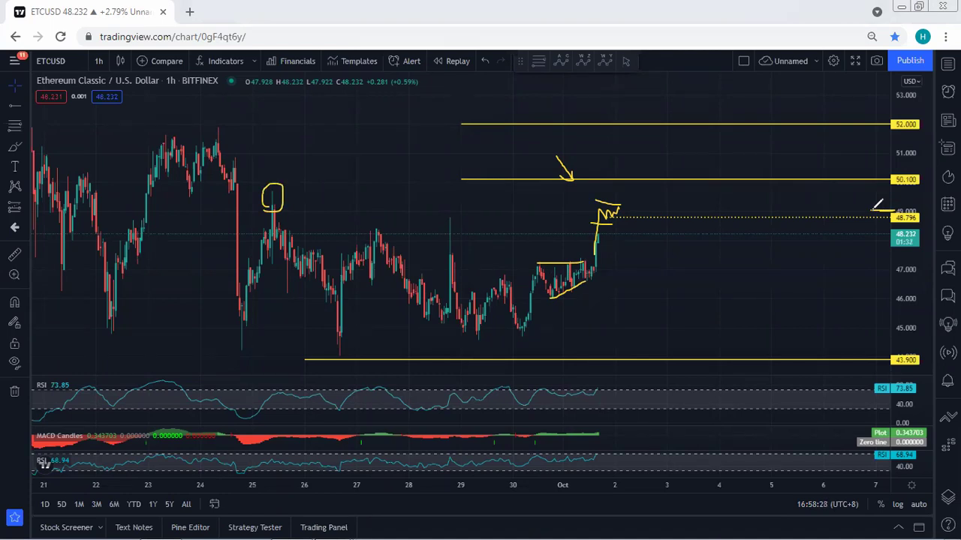
mouse_move(598, 261)
mouse_down()
mouse_move(610, 185)
mouse_move(660, 198)
mouse_move(667, 137)
mouse_up()
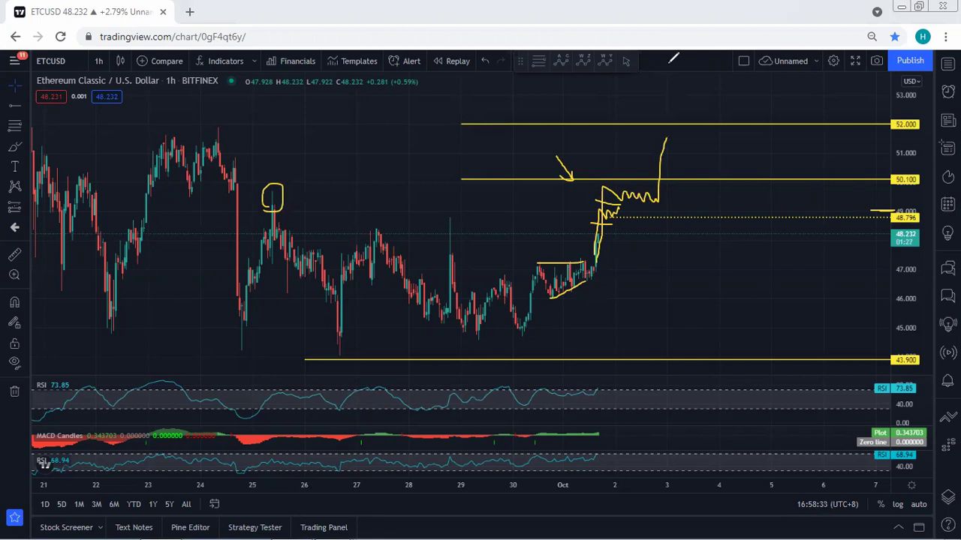
key(ctrl+z)
key(ctrl+z)
key(ctrl+z)
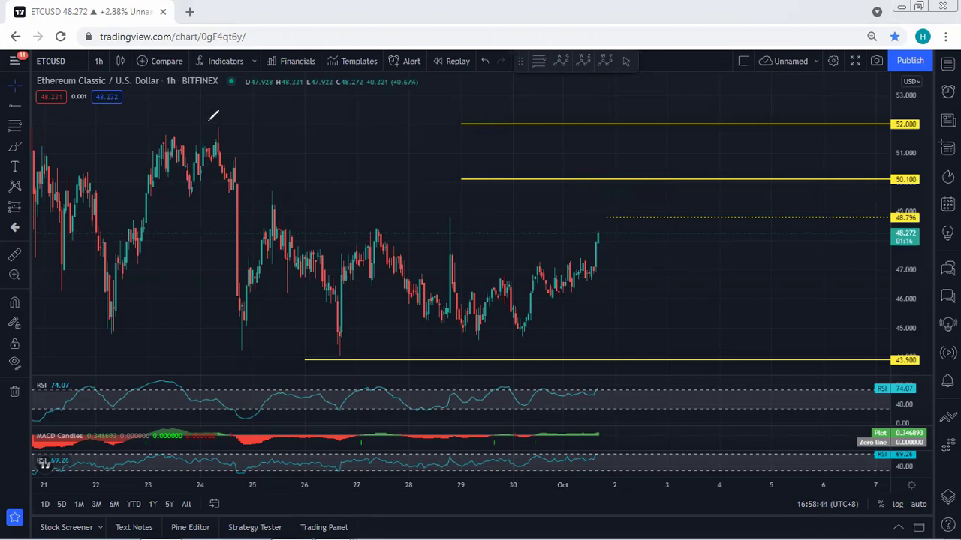
Step: Switch the chart to the 4-hour interval
click(108, 60)
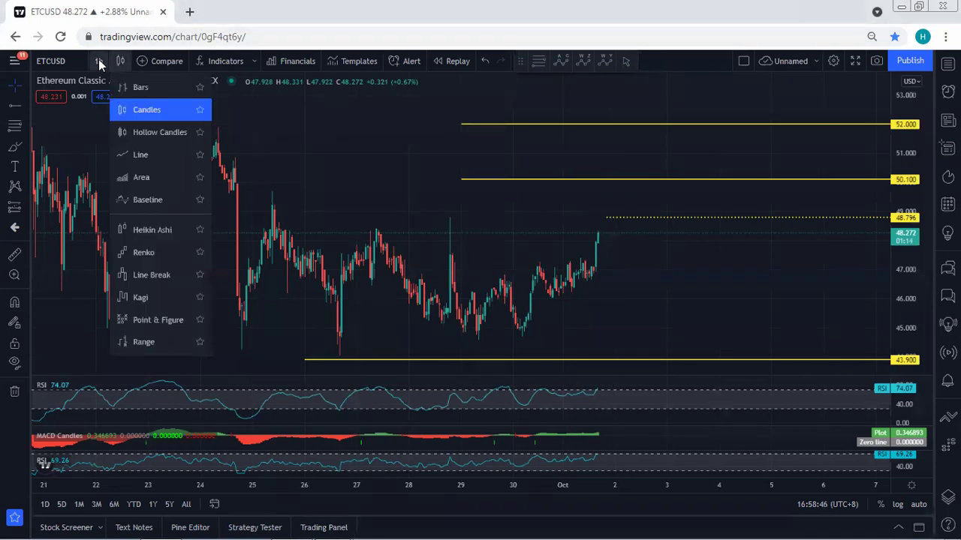
click(99, 60)
click(119, 303)
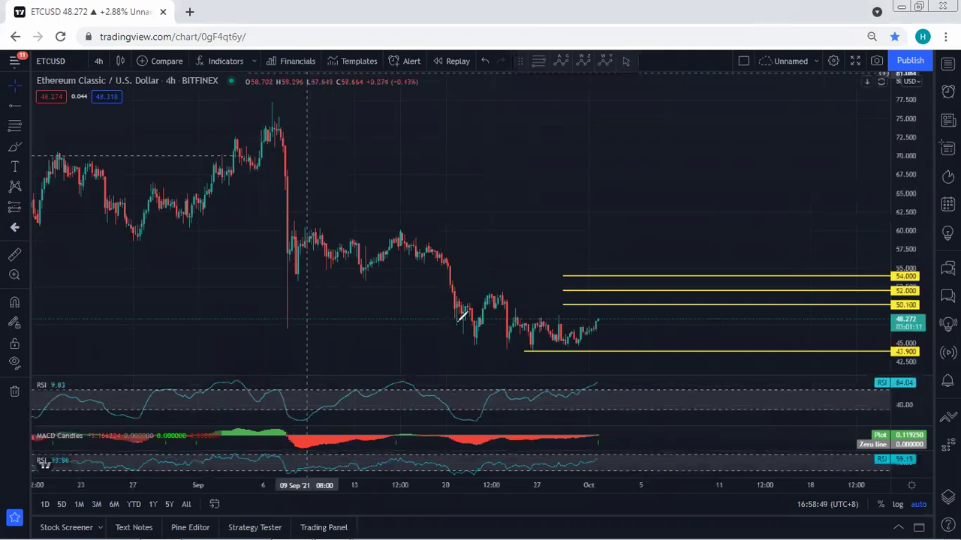
Step: Sketch a projection dipping below 43.900 then sharply up, and undo it
mouse_move(467, 338)
mouse_down()
mouse_move(559, 337)
mouse_move(608, 299)
mouse_move(667, 372)
mouse_move(686, 319)
mouse_up()
drag(726, 222, 737, 177)
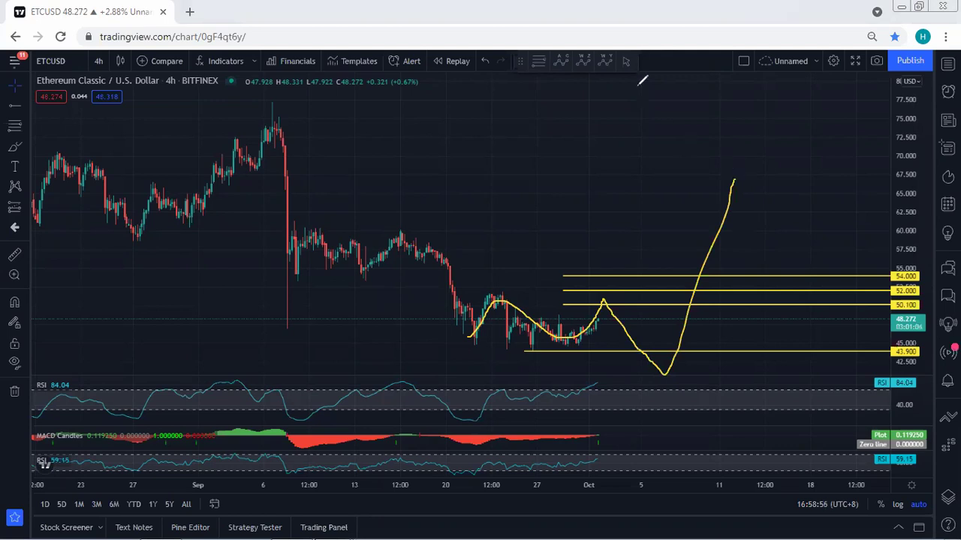
key(ctrl+z)
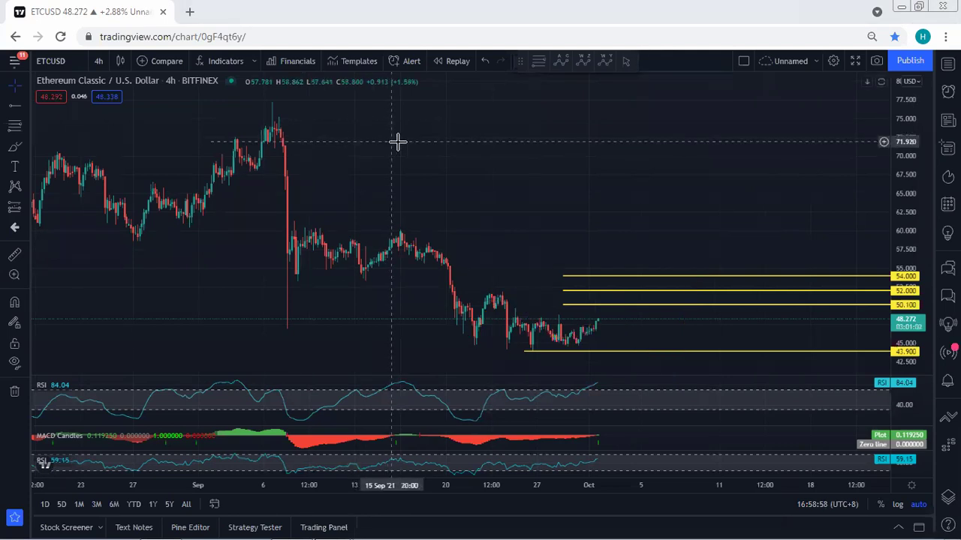